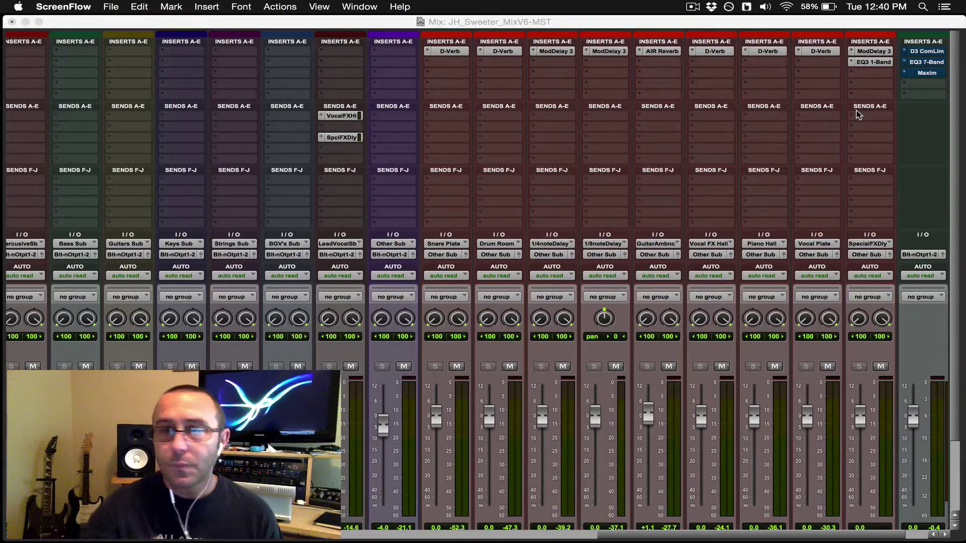
Insert HOFA 4U Meter Fader & MS-Pan on the master bus after Maxim and move its window aside
left_click(919, 90)
mouse_move(860, 111)
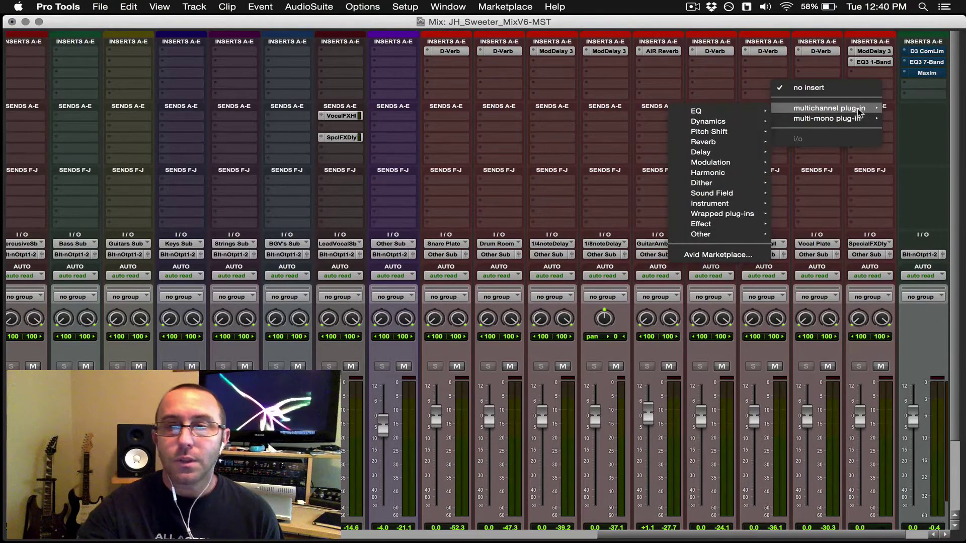
mouse_move(715, 236)
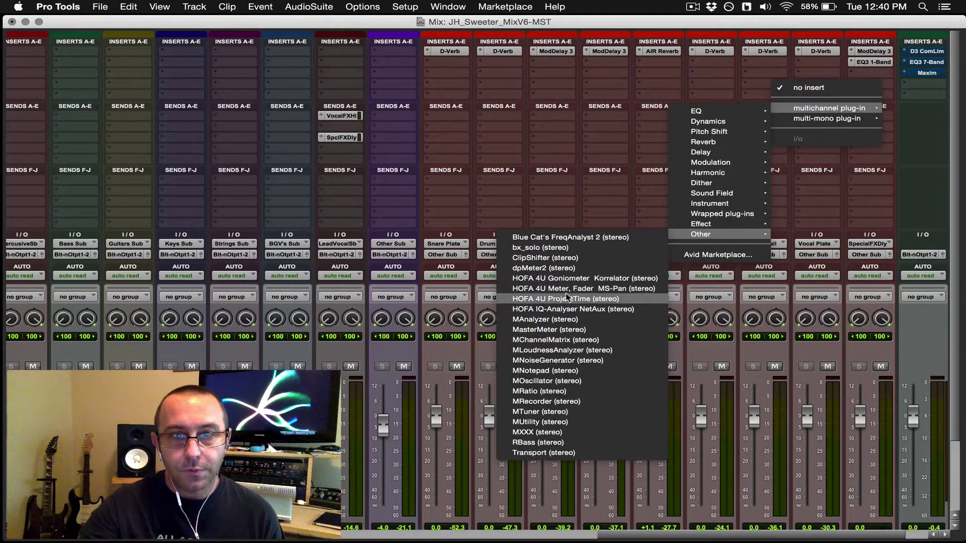
left_click(564, 289)
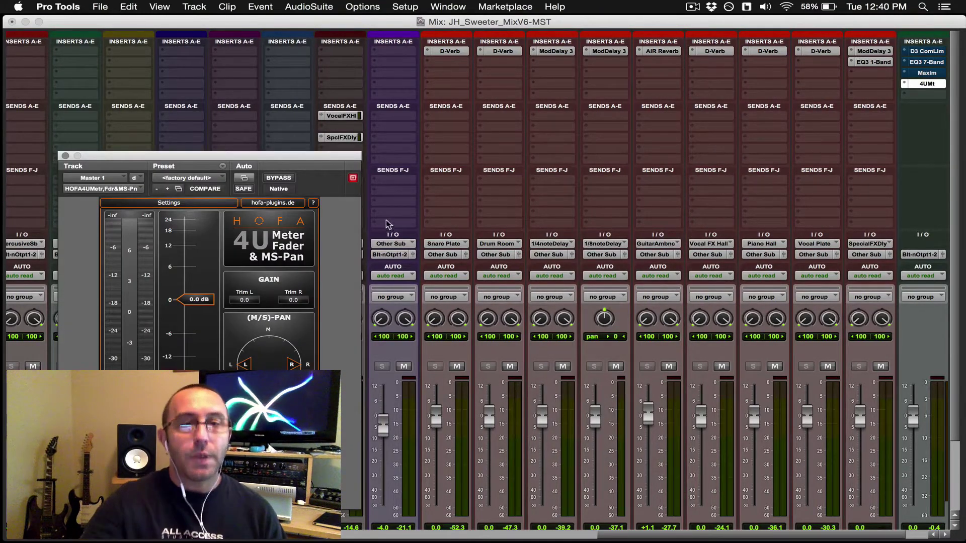
left_click_drag(293, 156, 549, 92)
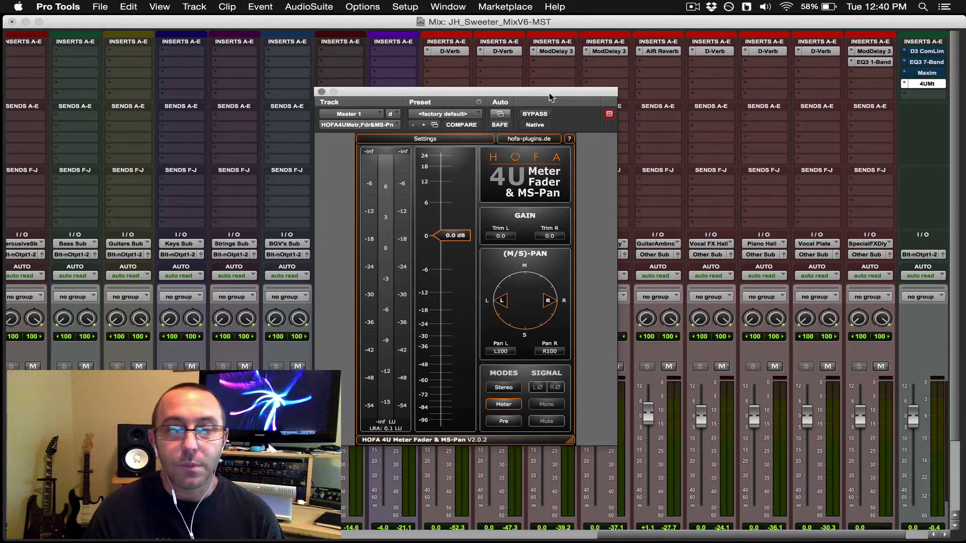
Switch the HOFA meter from Pre to Post metering and from Stereo to M/S mode
left_click(516, 95)
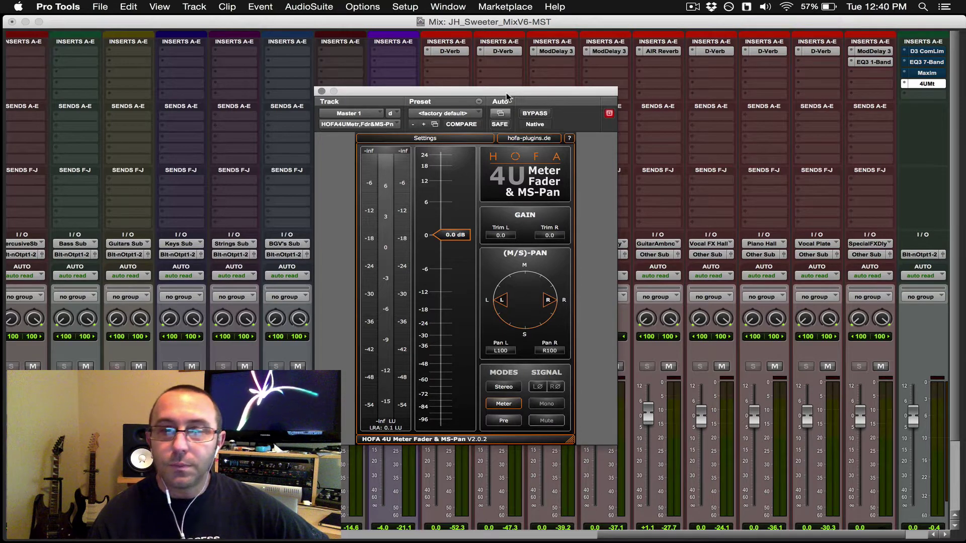
left_click_drag(506, 92, 506, 89)
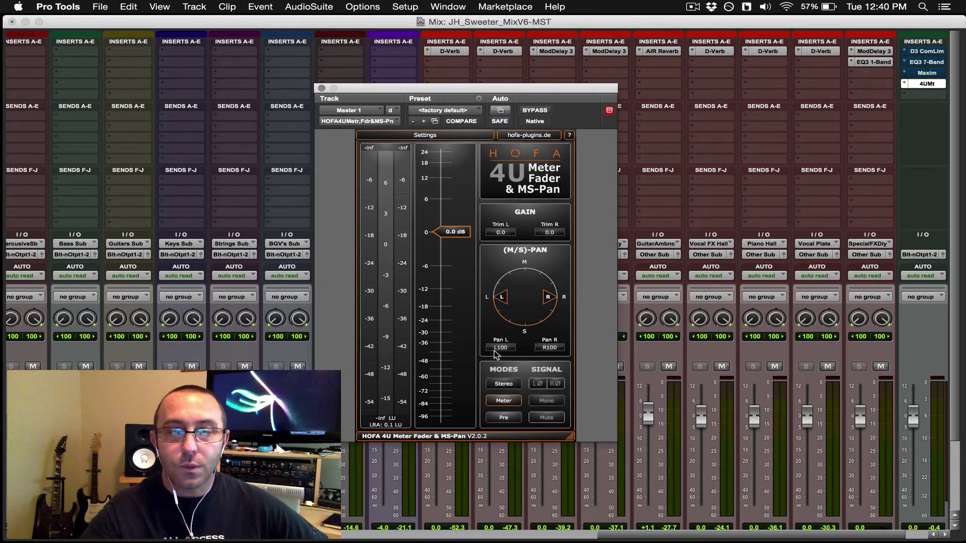
left_click(504, 418)
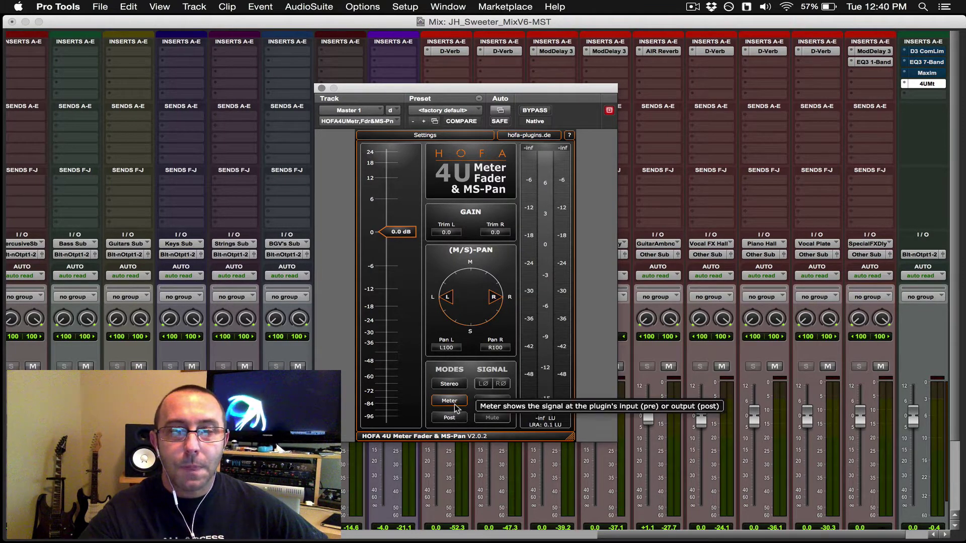
left_click(487, 401)
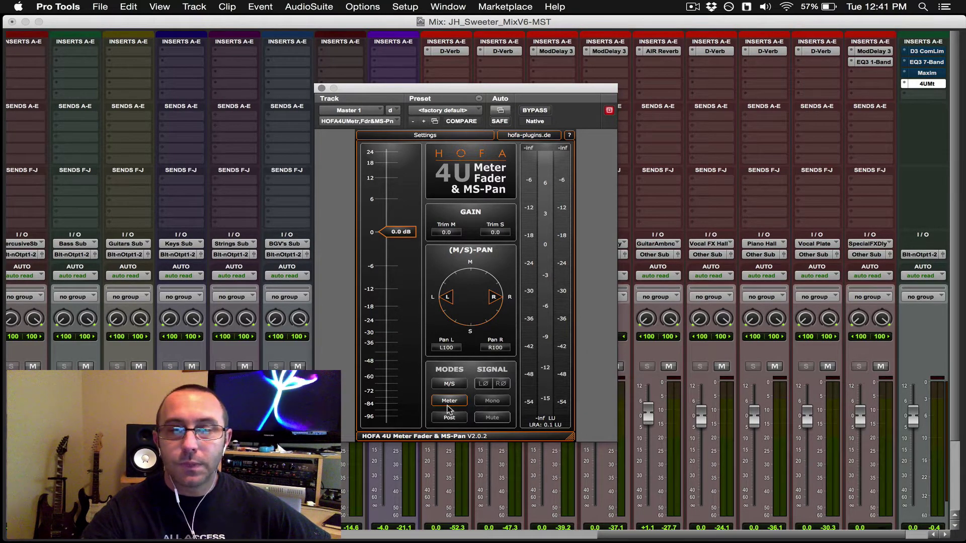
Start playback and toggle the HOFA meter between Stereo and M/S, finishing in M/S
scroll(677, 377, "down", 3)
scroll(677, 377, "right", 3)
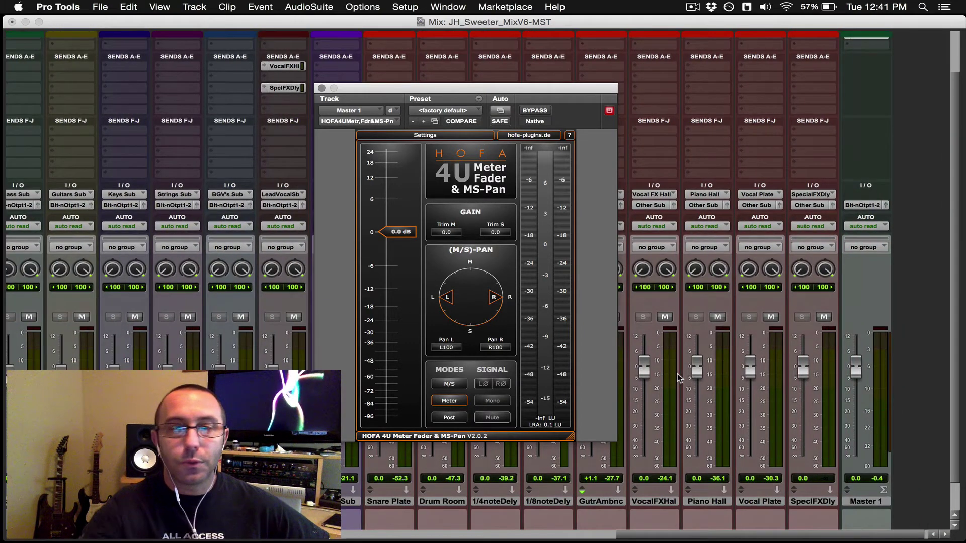
key("space")
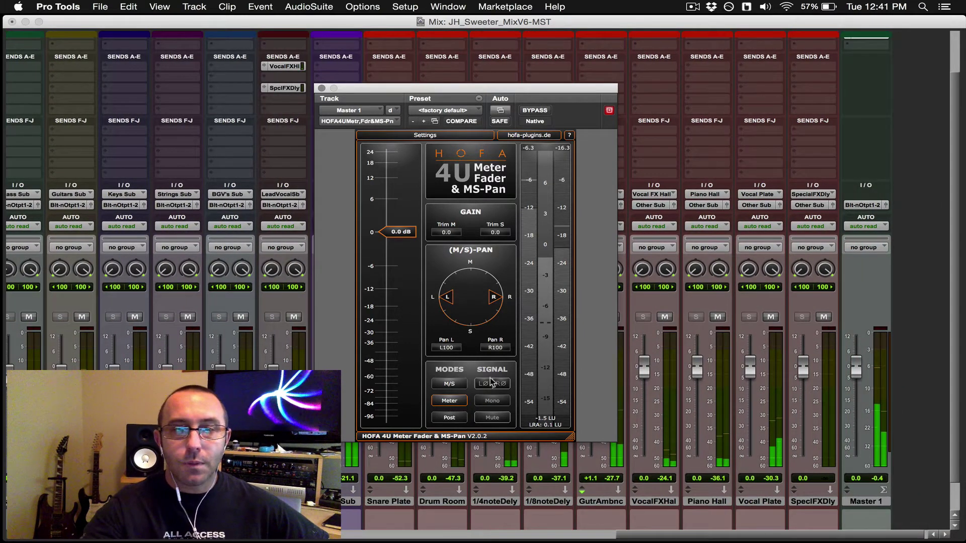
left_click(449, 384)
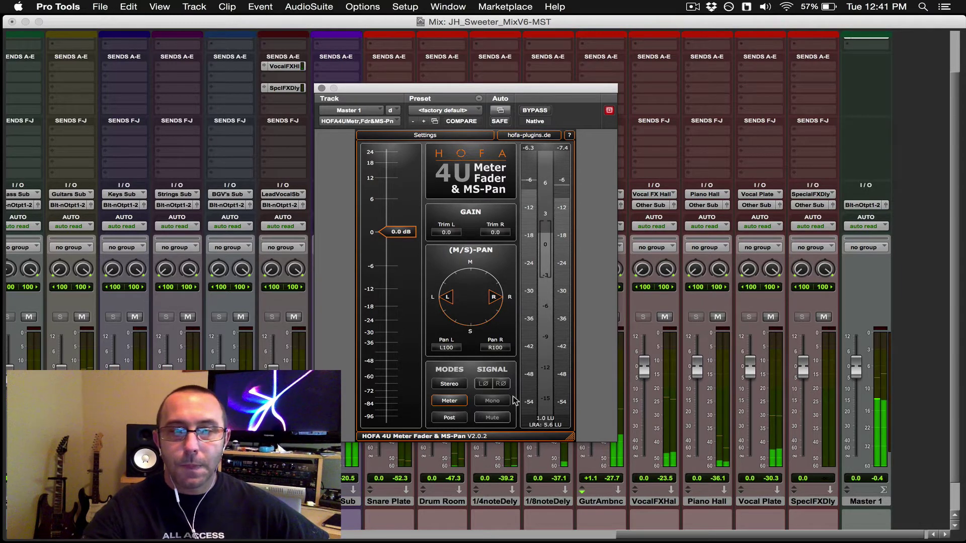
left_click(449, 384)
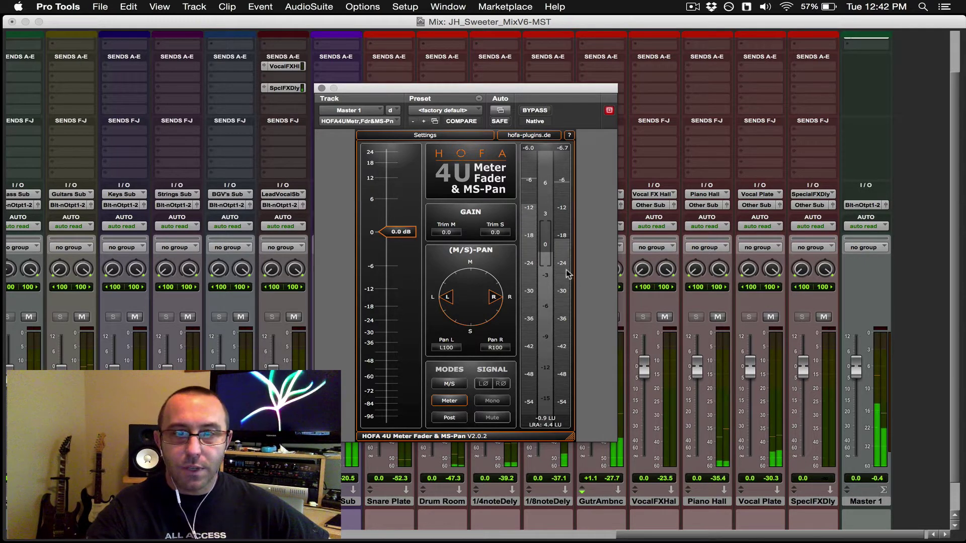
right_click(881, 379)
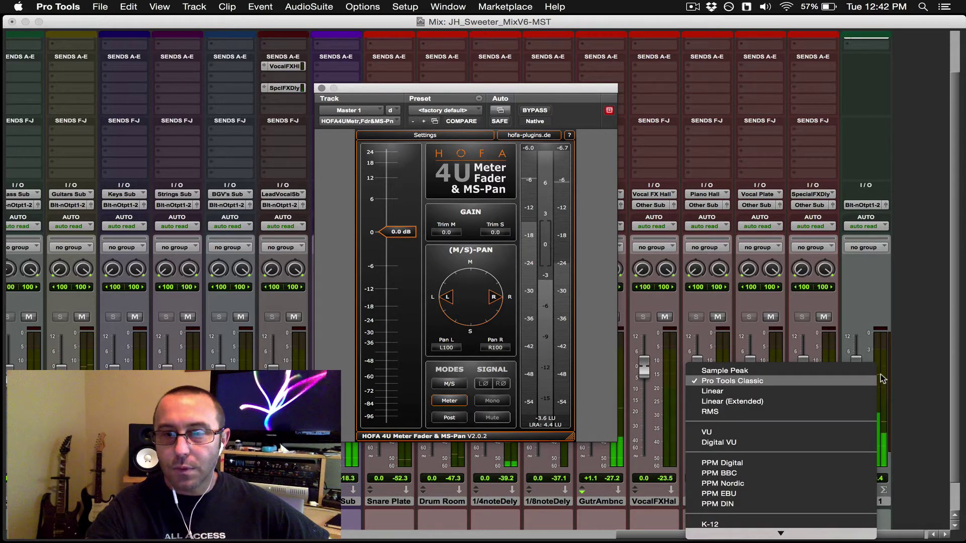
left_click(832, 412)
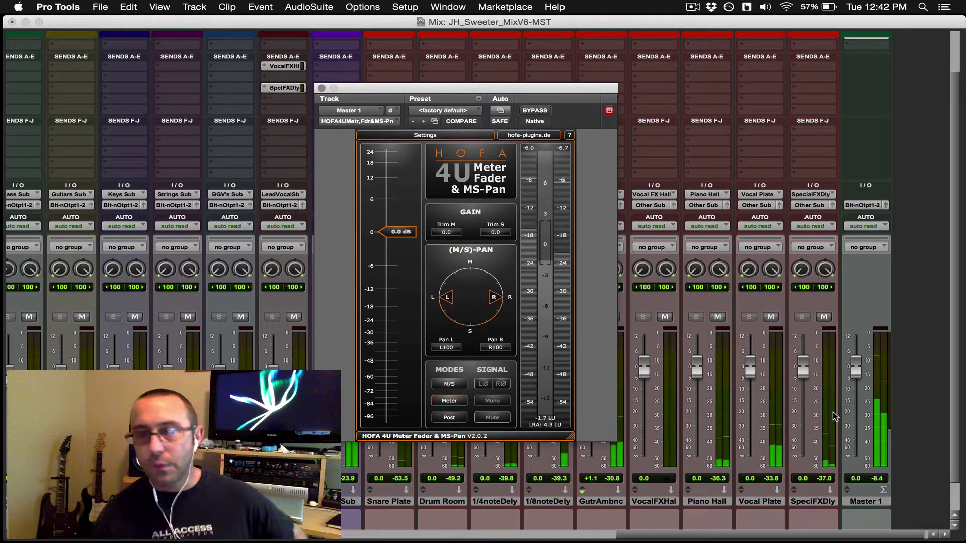
right_click(880, 391)
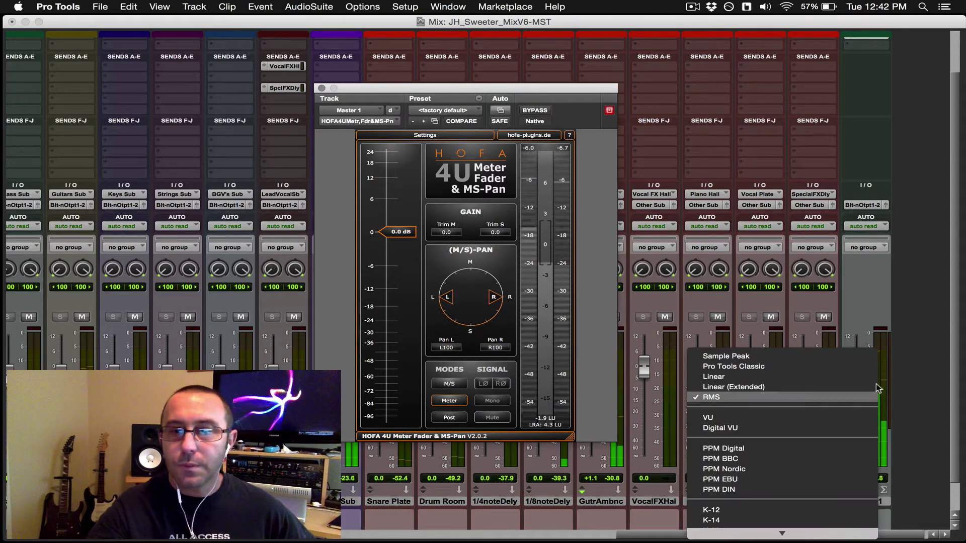
left_click(853, 366)
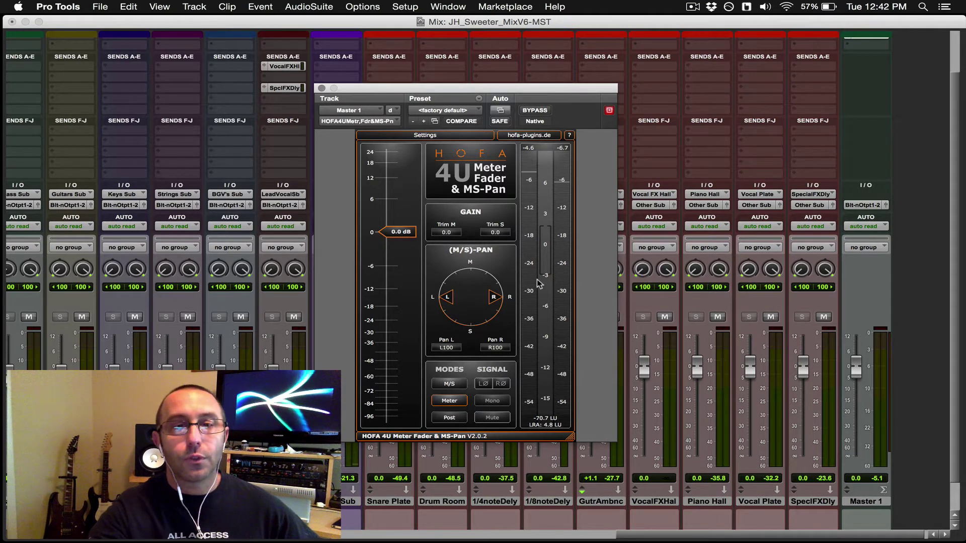
Switch the HOFA meter to stereo and set its EBU Mode to Integral
left_click(448, 386)
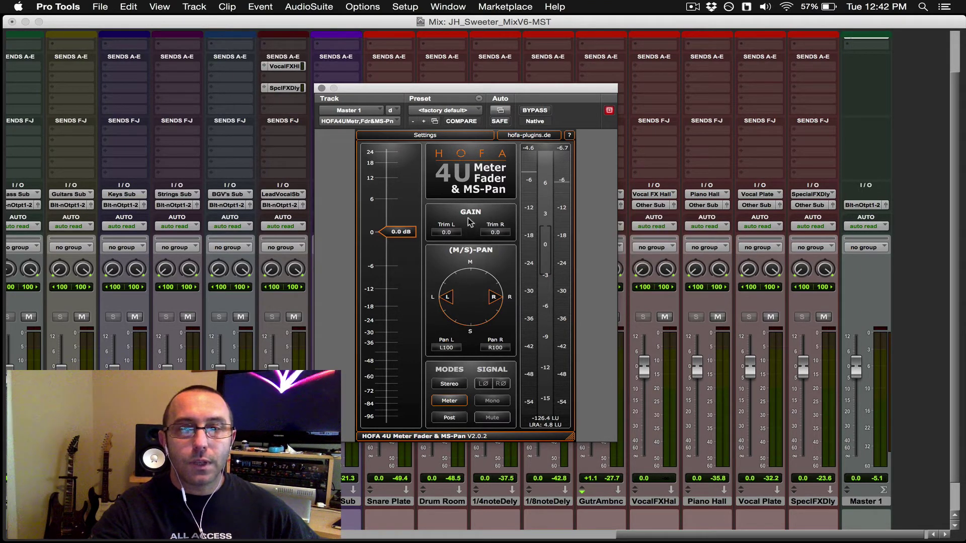
left_click(436, 136)
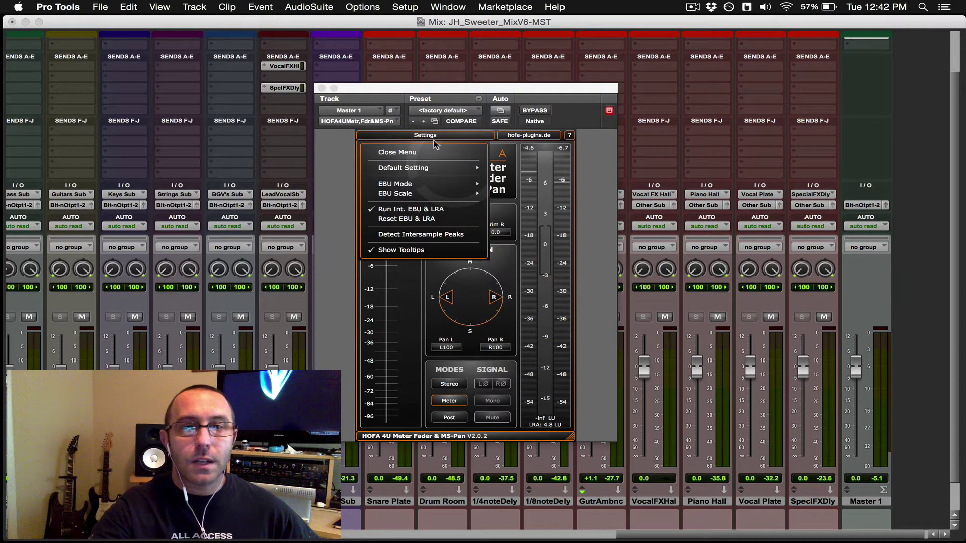
mouse_move(434, 186)
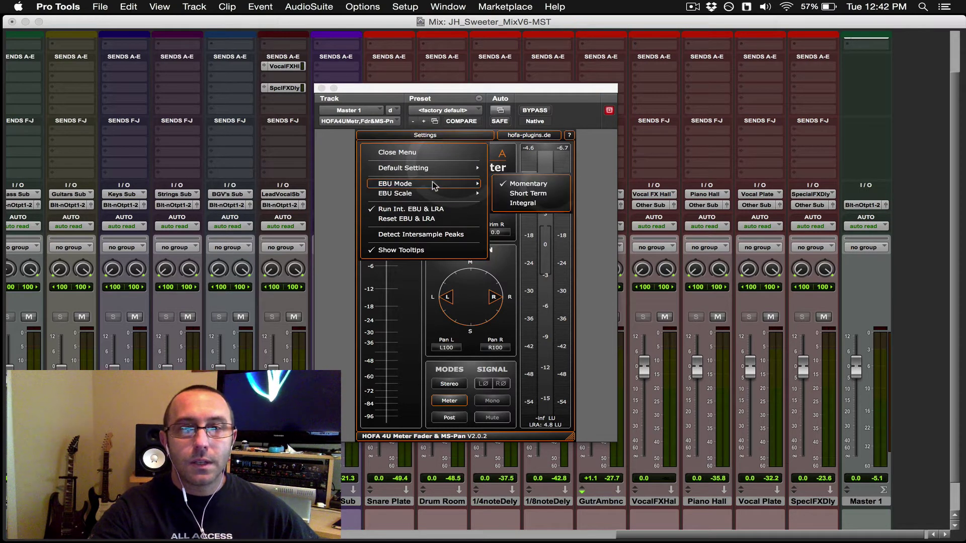
left_click(517, 205)
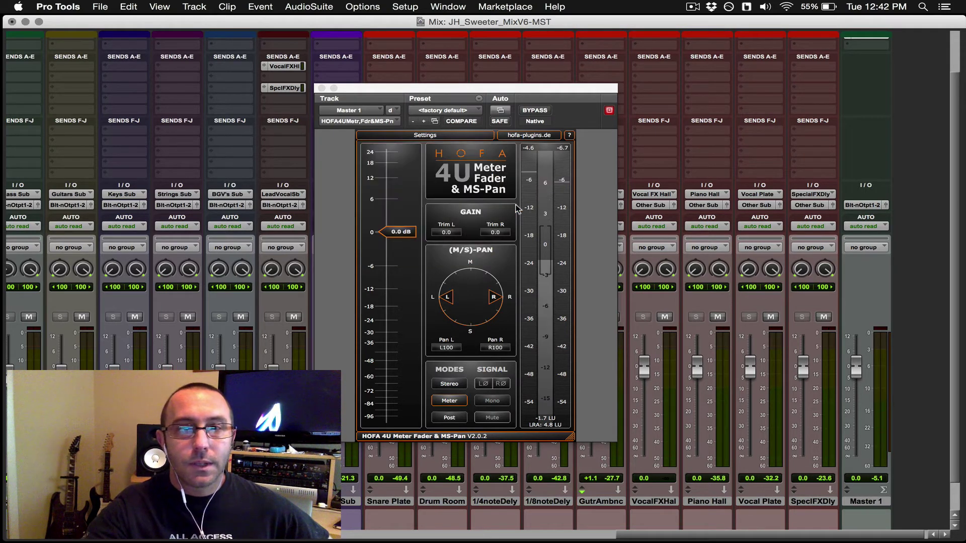
Set the HOFA meter's EBU Scale to LUFS 18
left_click(437, 137)
mouse_move(427, 193)
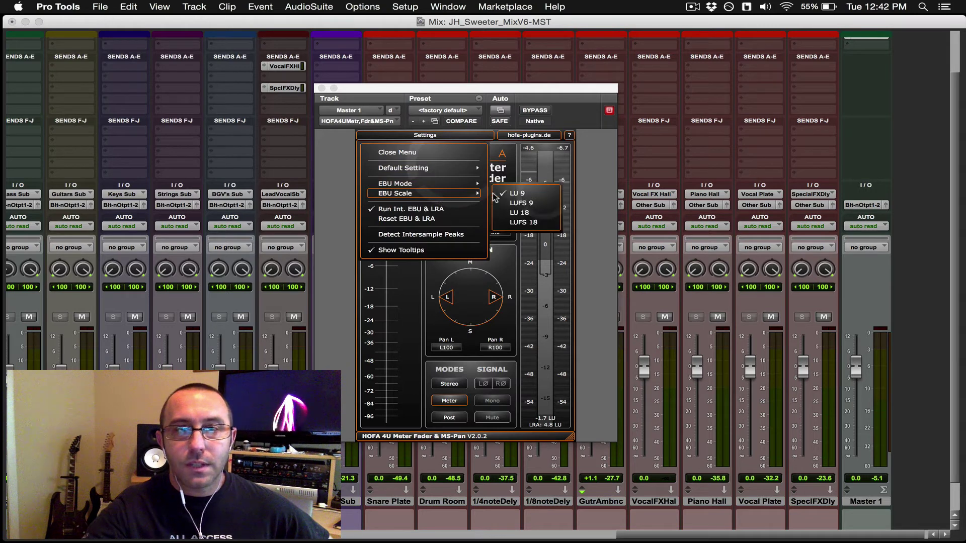
left_click(517, 223)
left_click(434, 137)
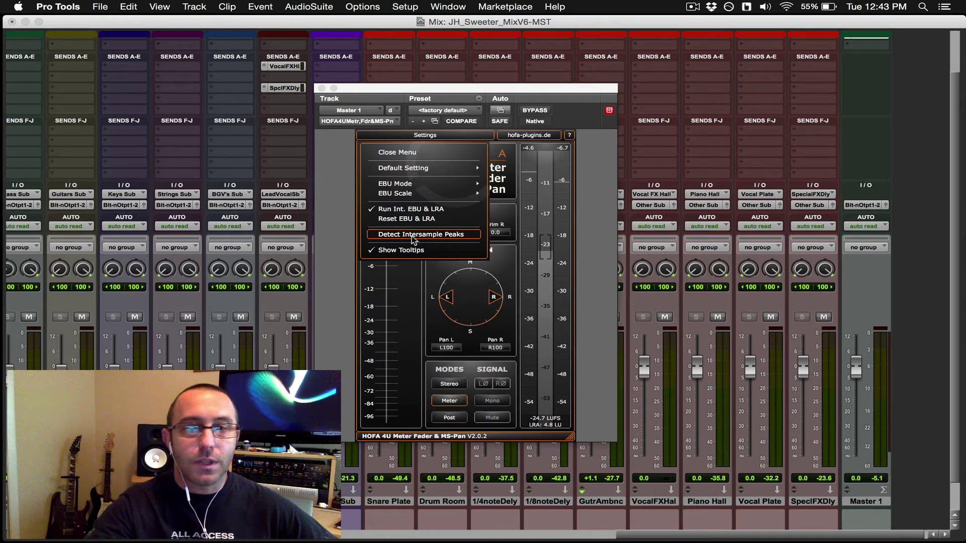
left_click(448, 92)
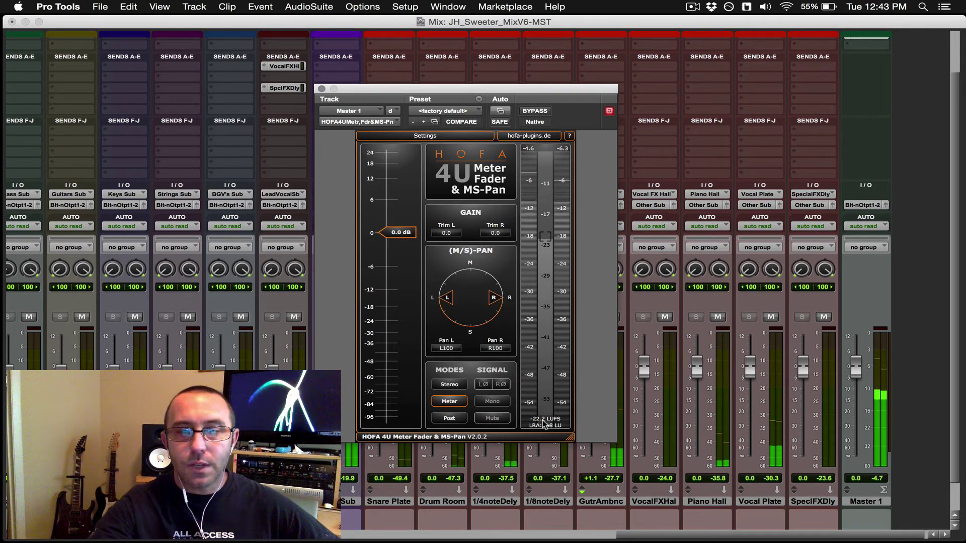
scroll(876, 59, "up", 2)
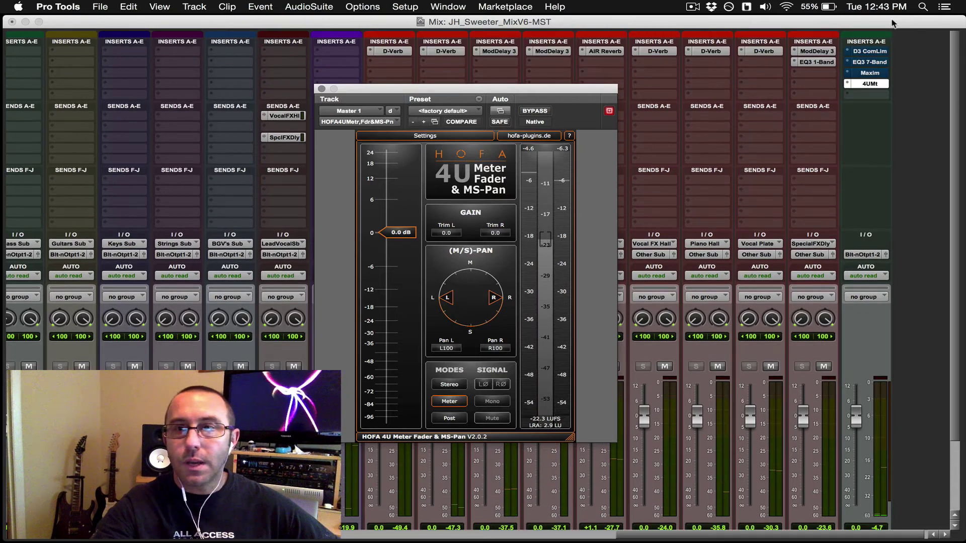
scroll(687, 209, "left", 3)
scroll(688, 210, "left", 4)
left_click_drag(408, 89, 581, 90)
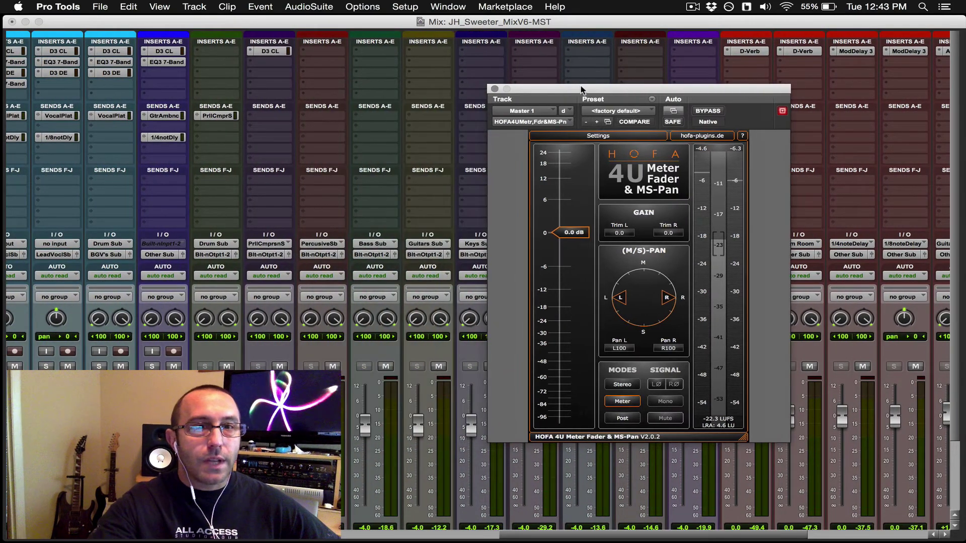
scroll(228, 162, "left", 5)
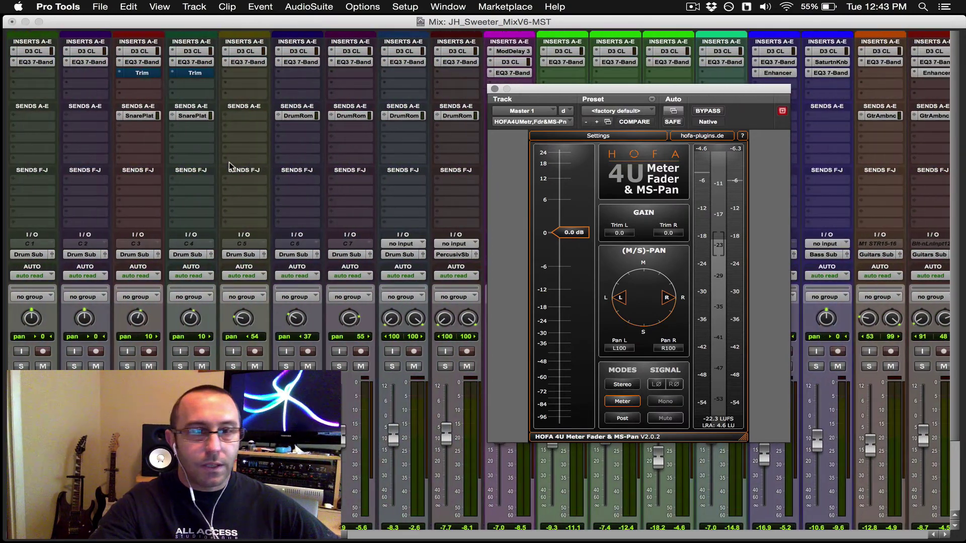
scroll(228, 162, "down", 2)
scroll(297, 174, "right", 10)
scroll(310, 179, "up", 2)
scroll(310, 179, "right", 10)
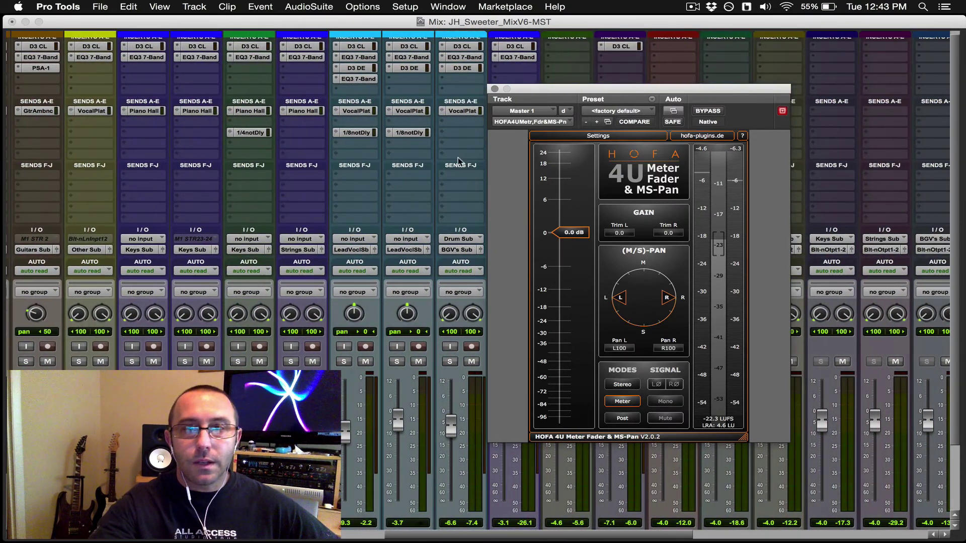
left_click(458, 158)
left_click(535, 98)
left_click_drag(538, 91, 426, 91)
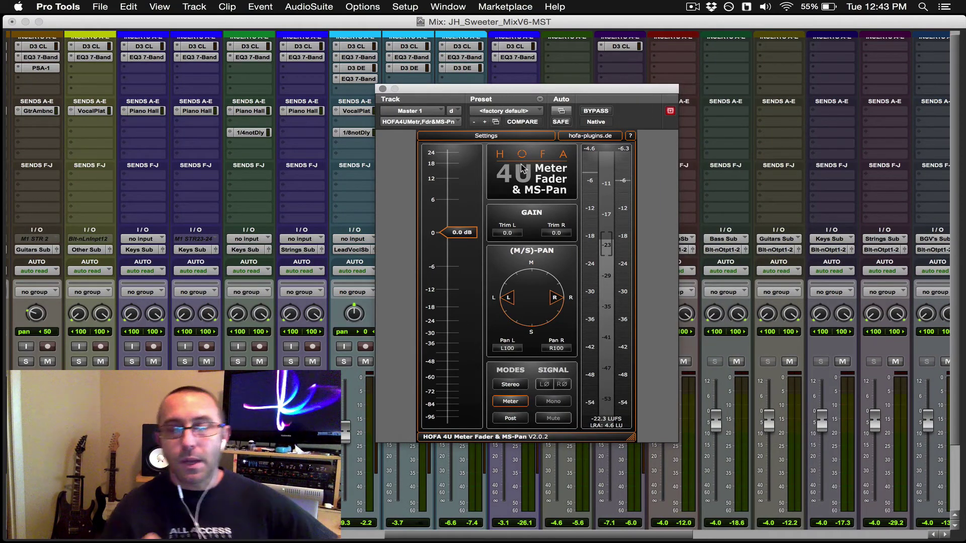
scroll(745, 195, "right", 10)
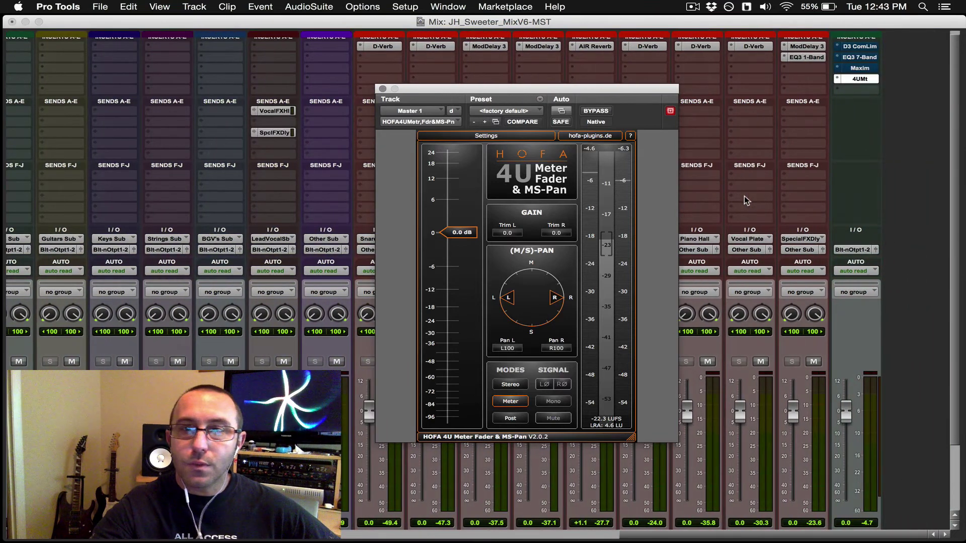
left_click(844, 90)
mouse_move(800, 118)
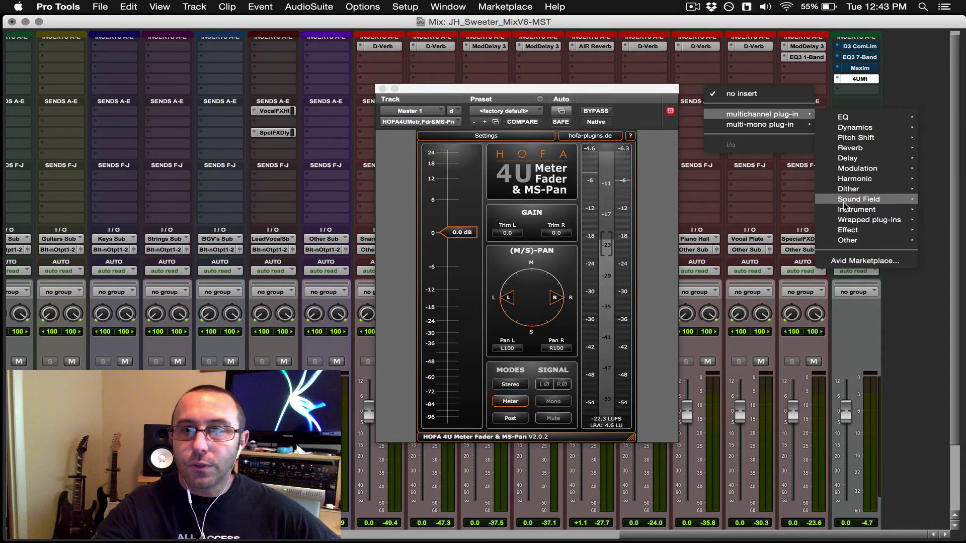
mouse_move(848, 241)
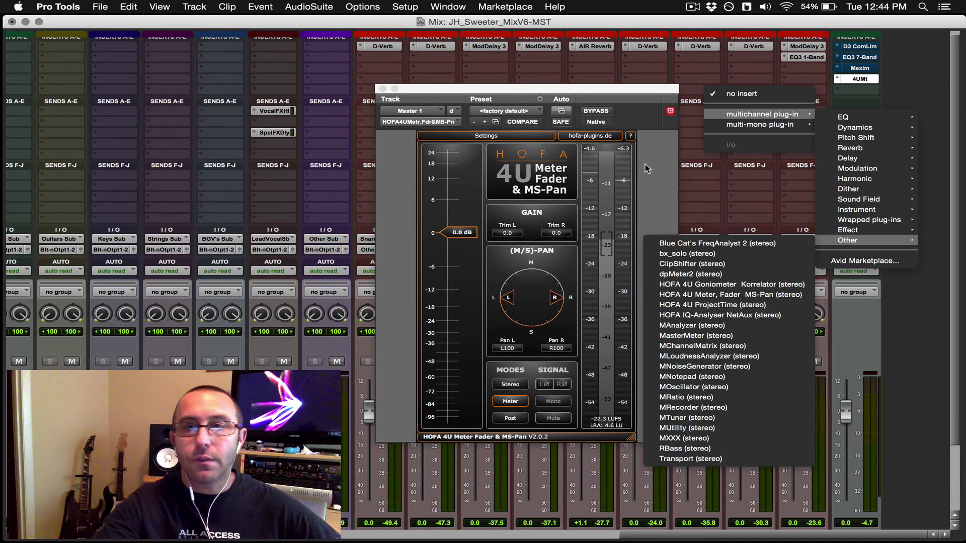
left_click(670, 295)
left_click_drag(580, 89, 507, 90)
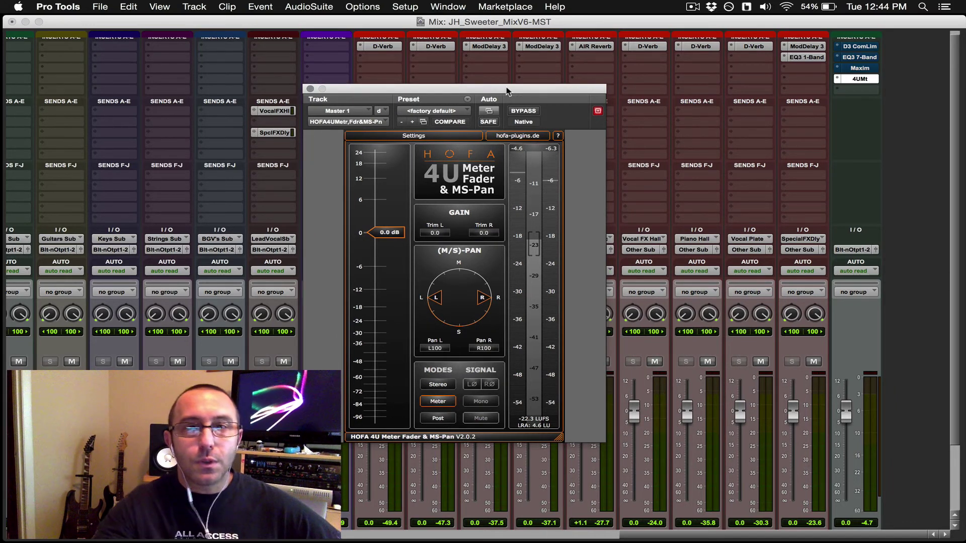
left_click_drag(506, 88, 504, 90)
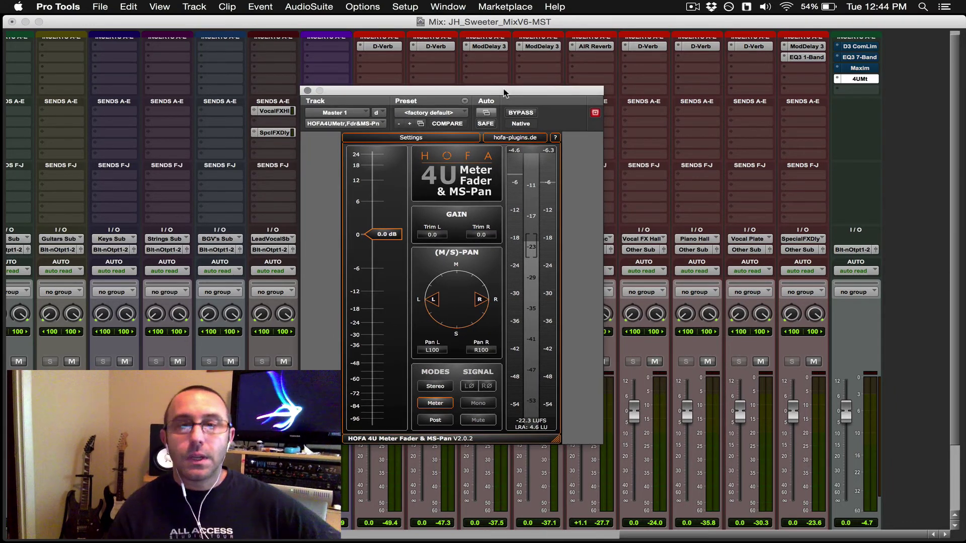